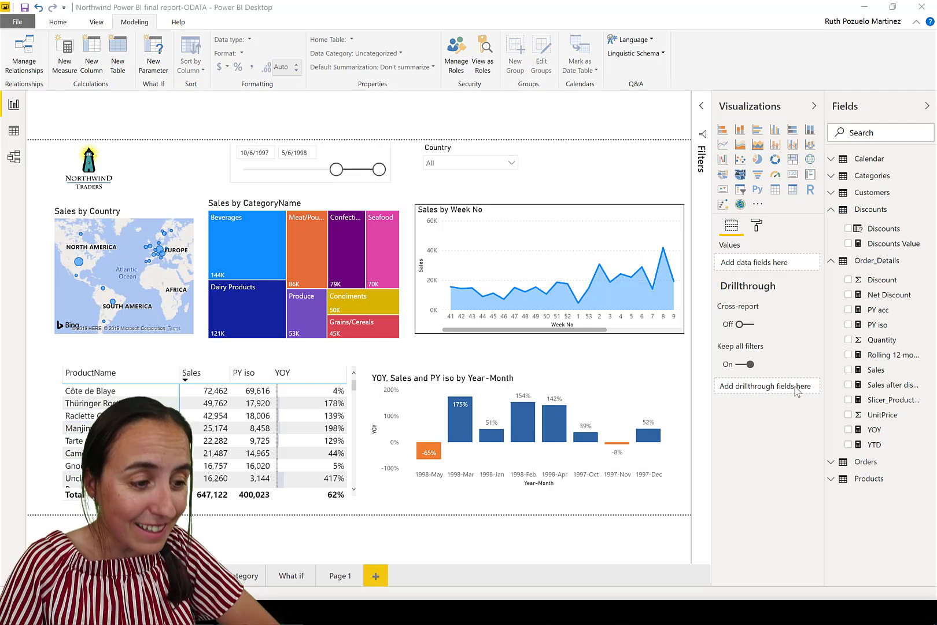
- View the sales tooltips on the category treemap tiles
mouse_move(353, 322)
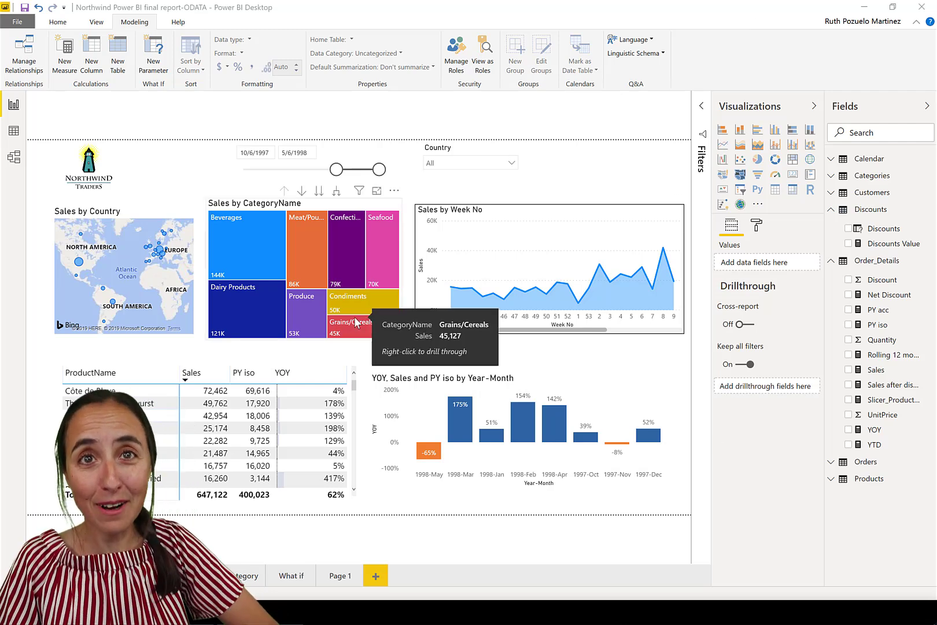
mouse_move(358, 301)
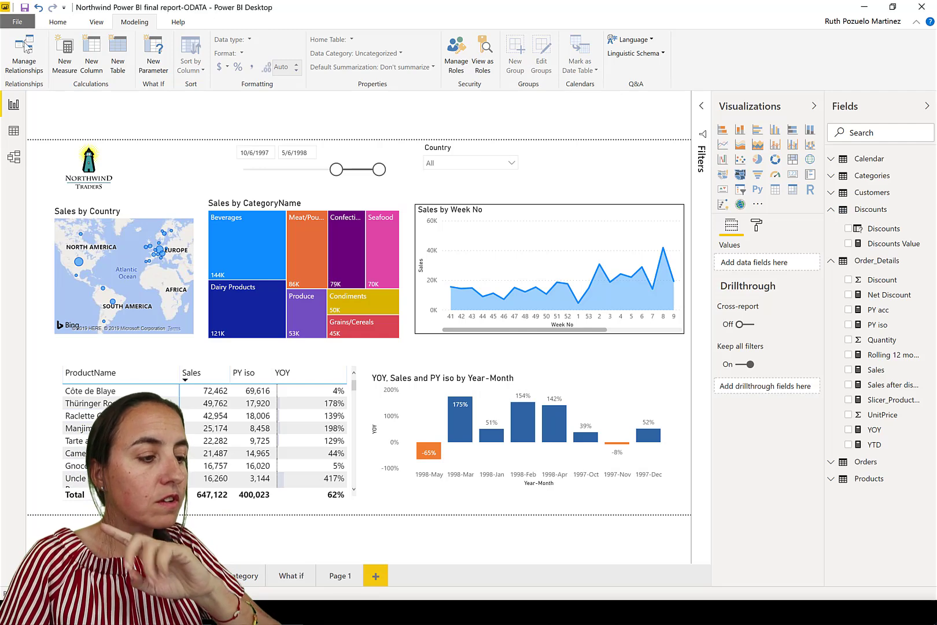
- Review the enabled Preview features under File > Options and settings > Options, then cancel without changes
click(17, 21)
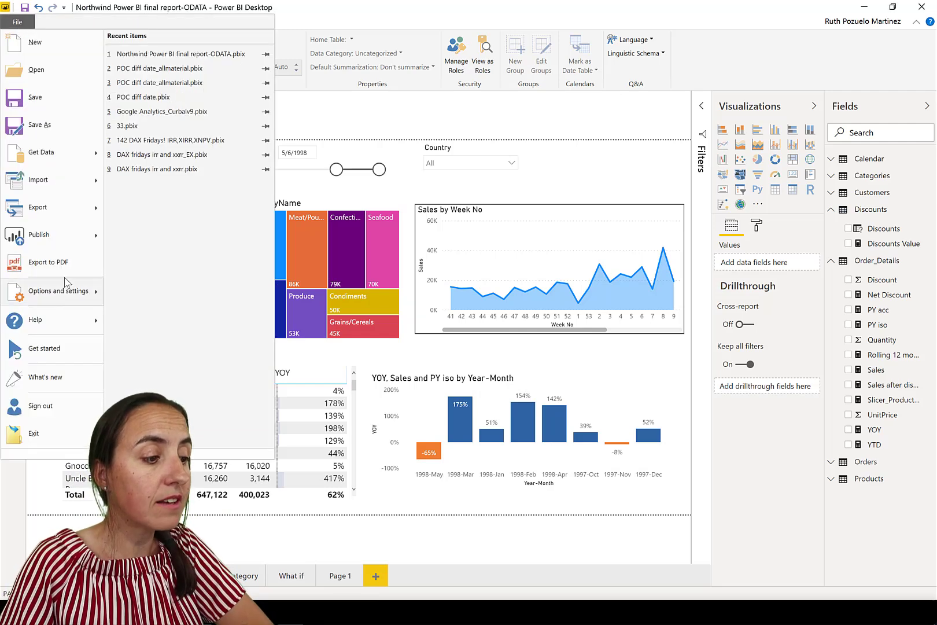
mouse_move(65, 291)
click(174, 63)
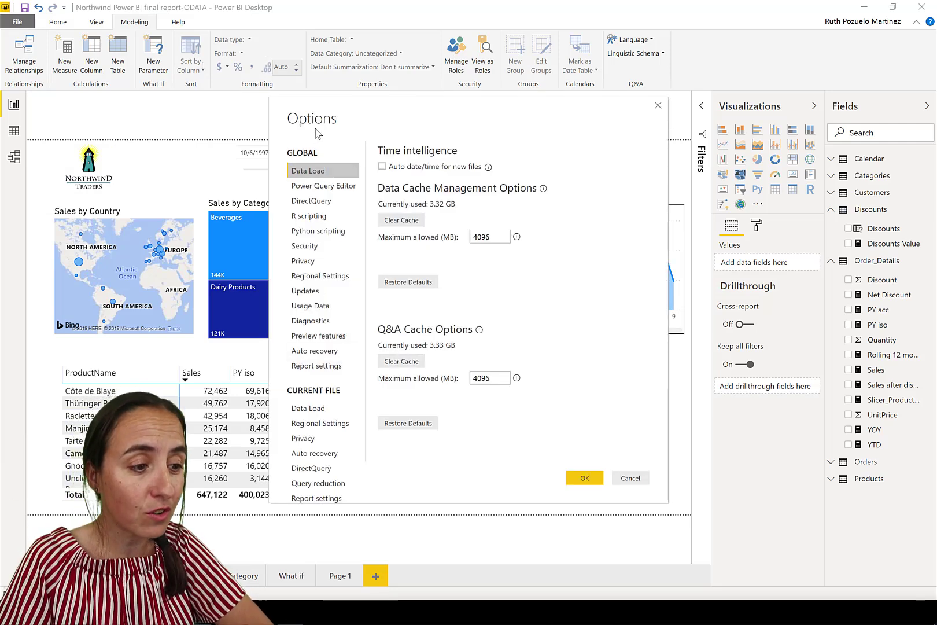
click(314, 338)
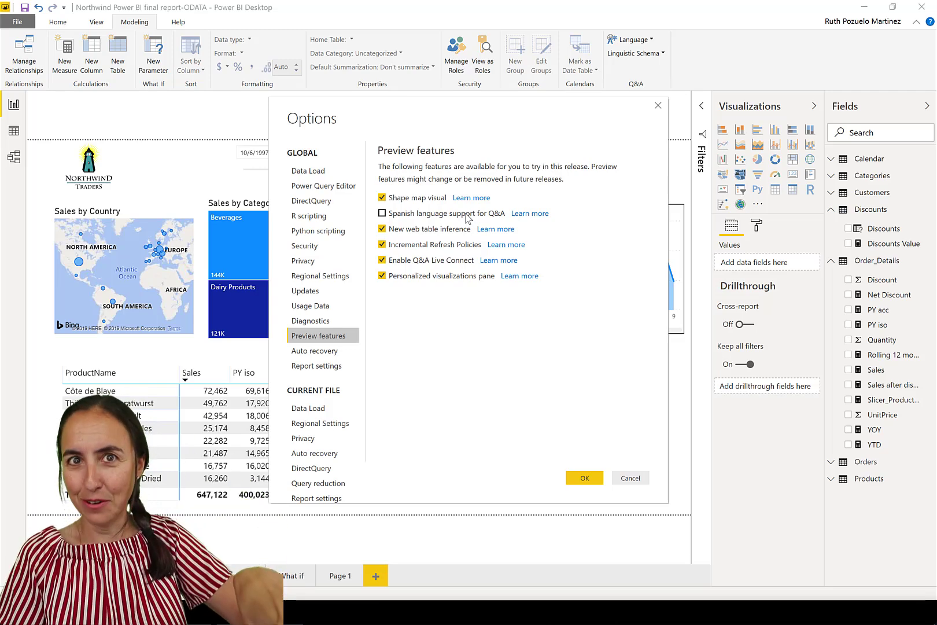
click(632, 478)
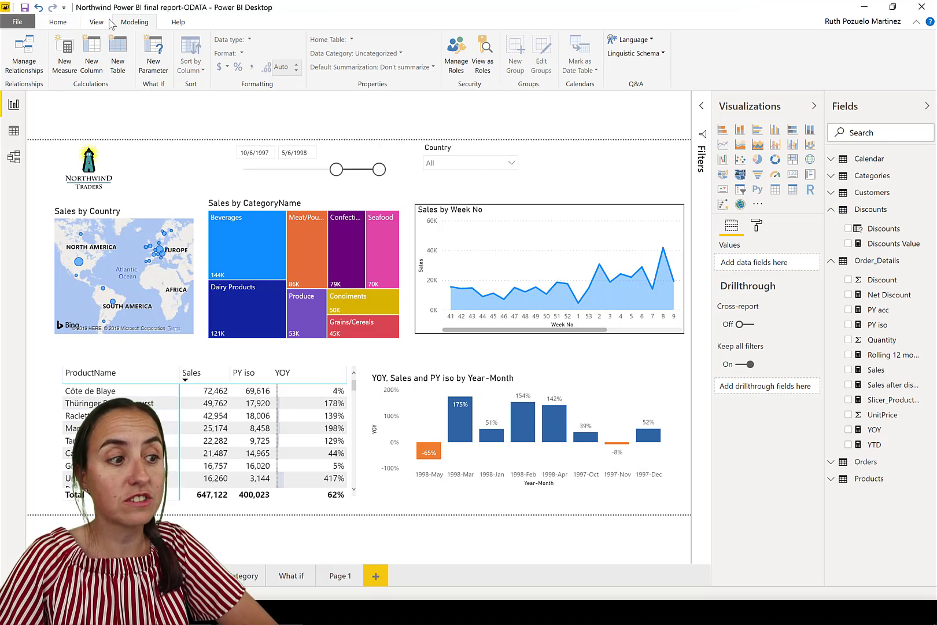
- Browse the built-in themes in Home > Switch Theme and dismiss the list without applying one
click(60, 23)
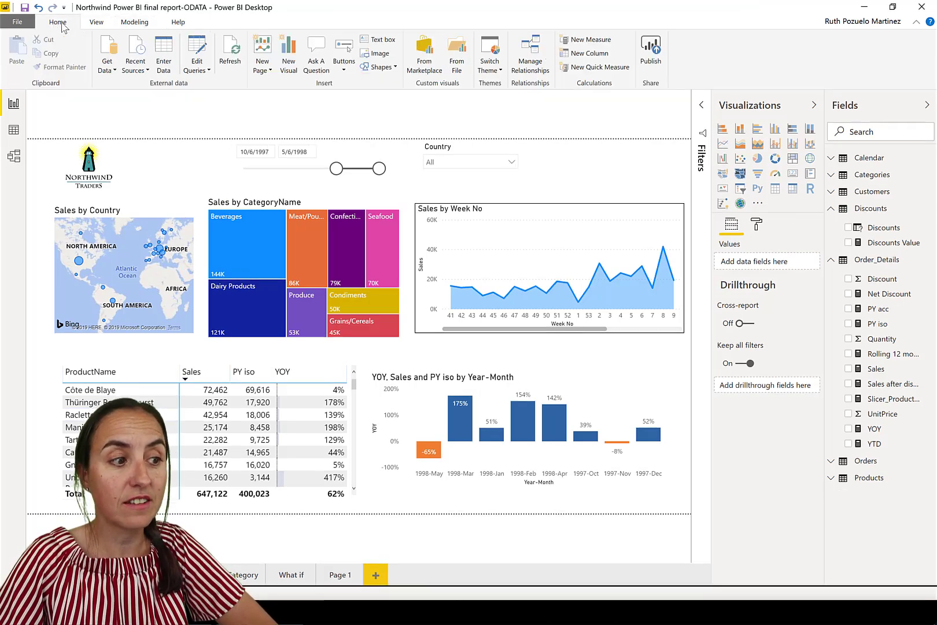
click(490, 68)
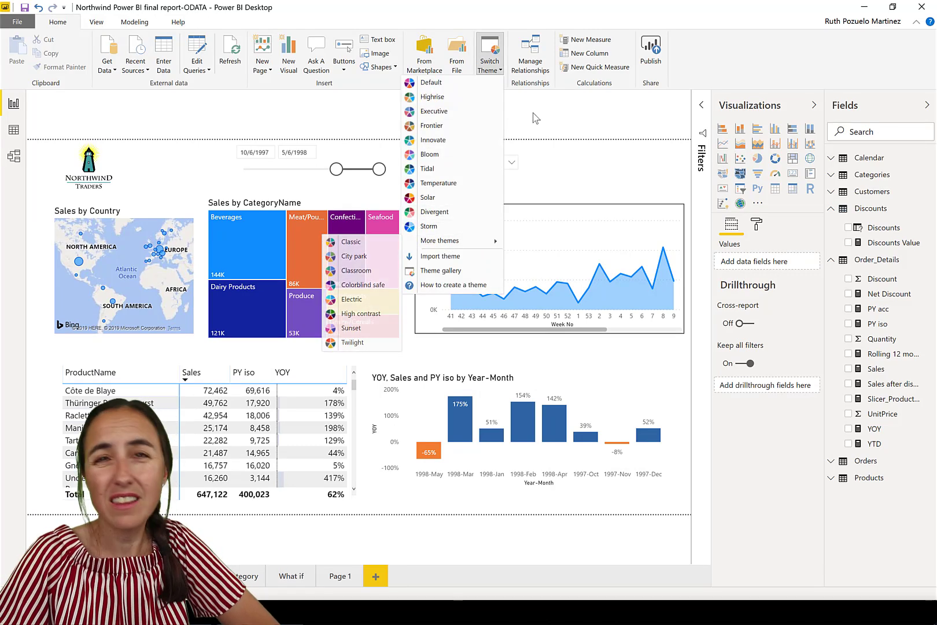
click(555, 129)
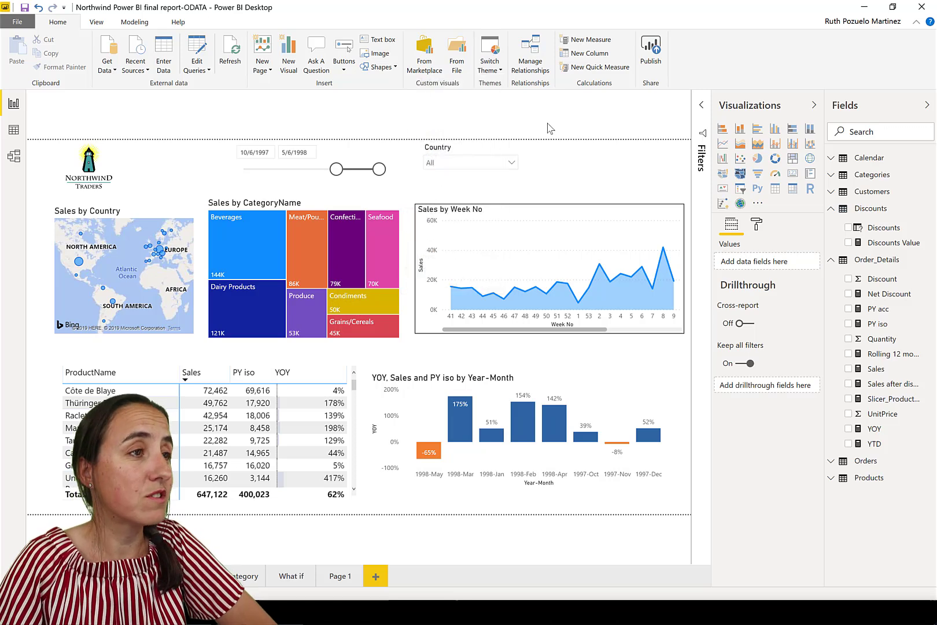
- Unpin the Gauge icon from the Visualizations pane and confirm with OK
right_click(777, 175)
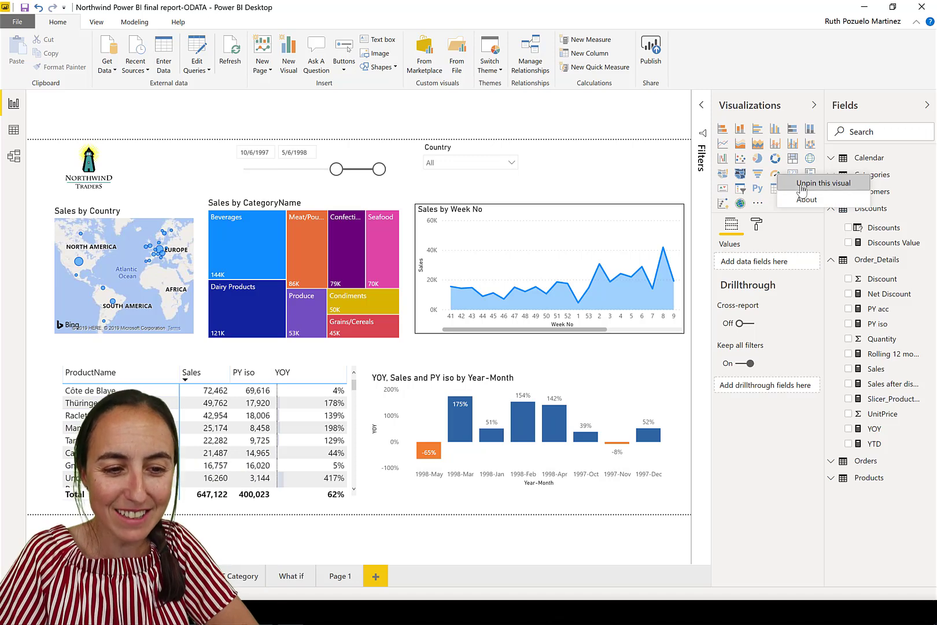
click(802, 189)
click(521, 343)
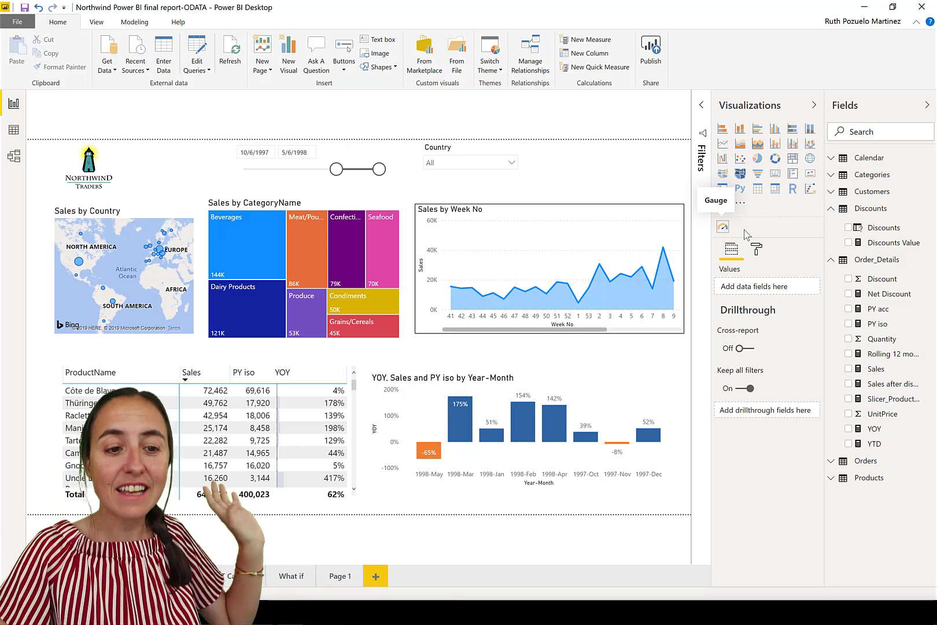
right_click(775, 158)
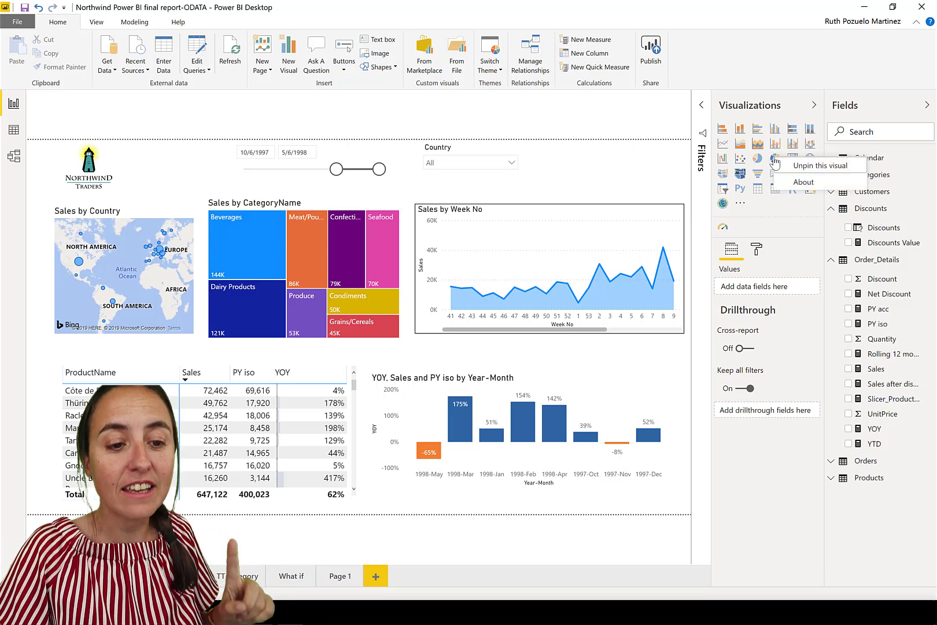
click(806, 183)
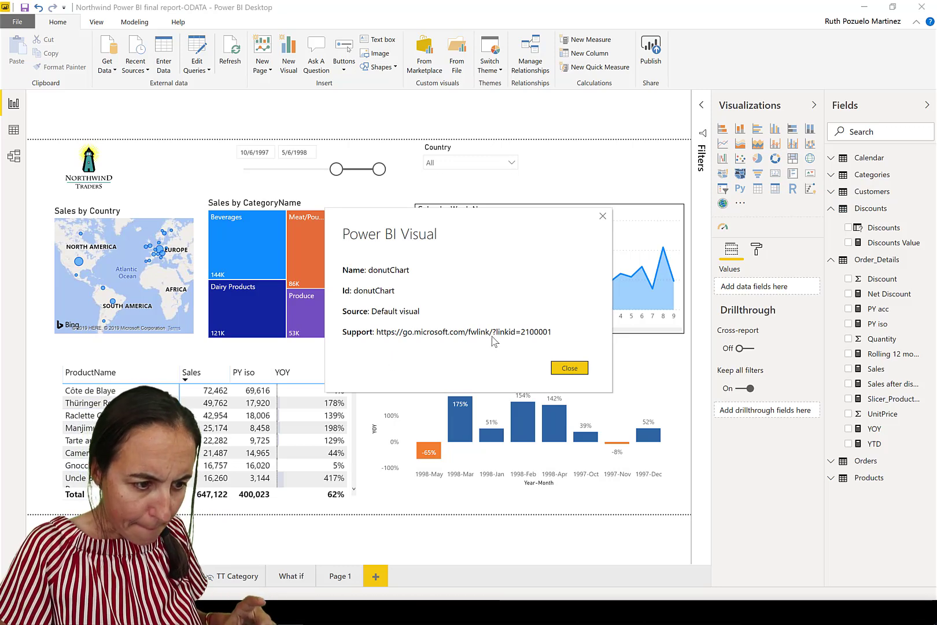
drag(400, 332, 541, 336)
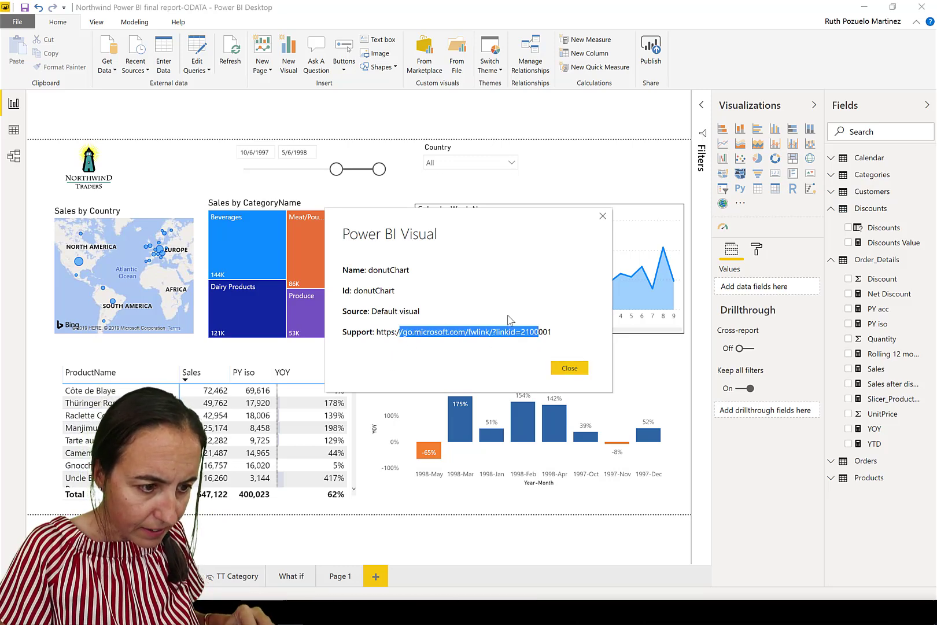
click(603, 216)
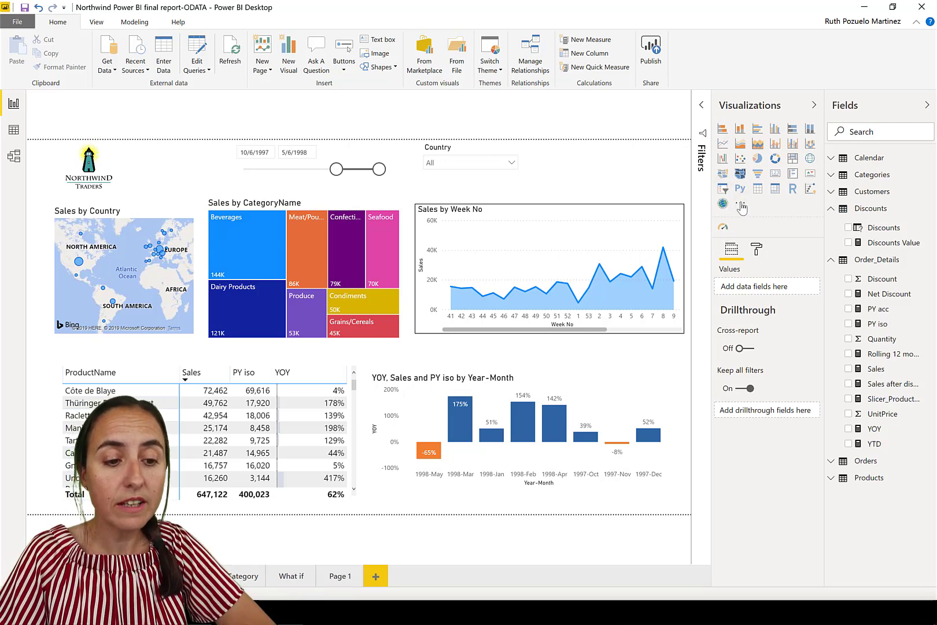
click(740, 203)
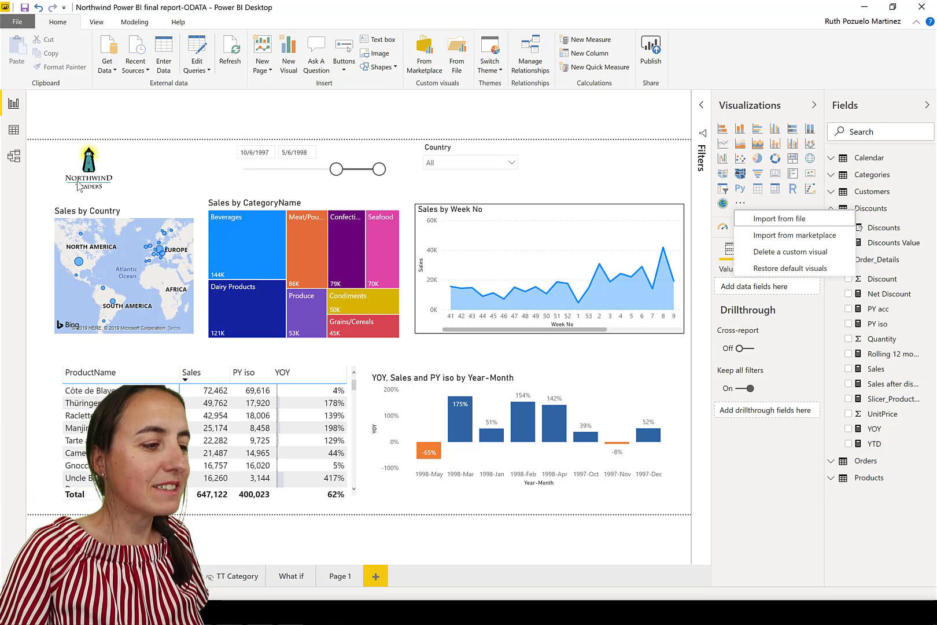
click(770, 554)
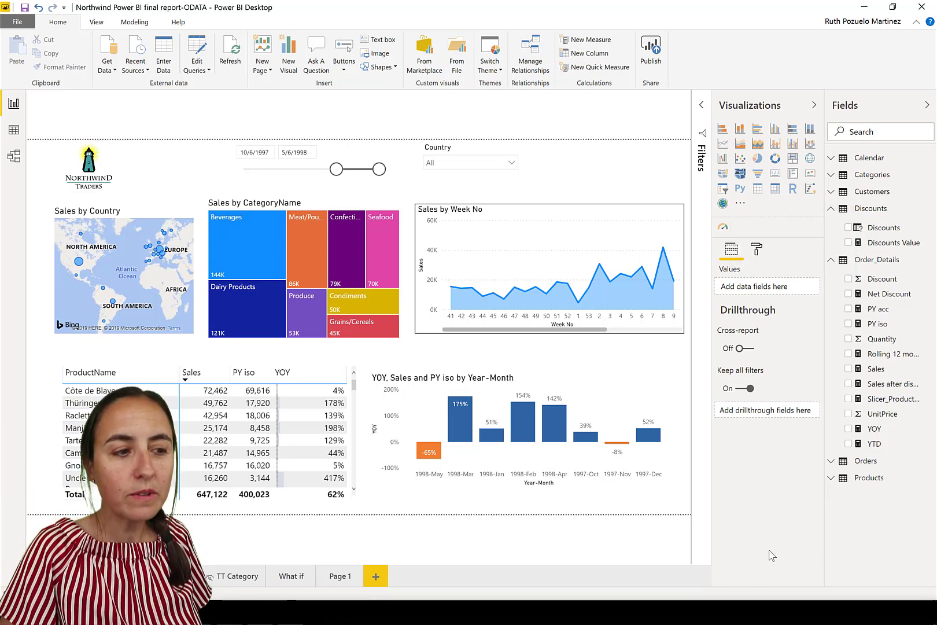
- Inspect the Slicer_ProductsWithSales and Sales measure formulas and the Sales Whole number format in Modeling
click(893, 400)
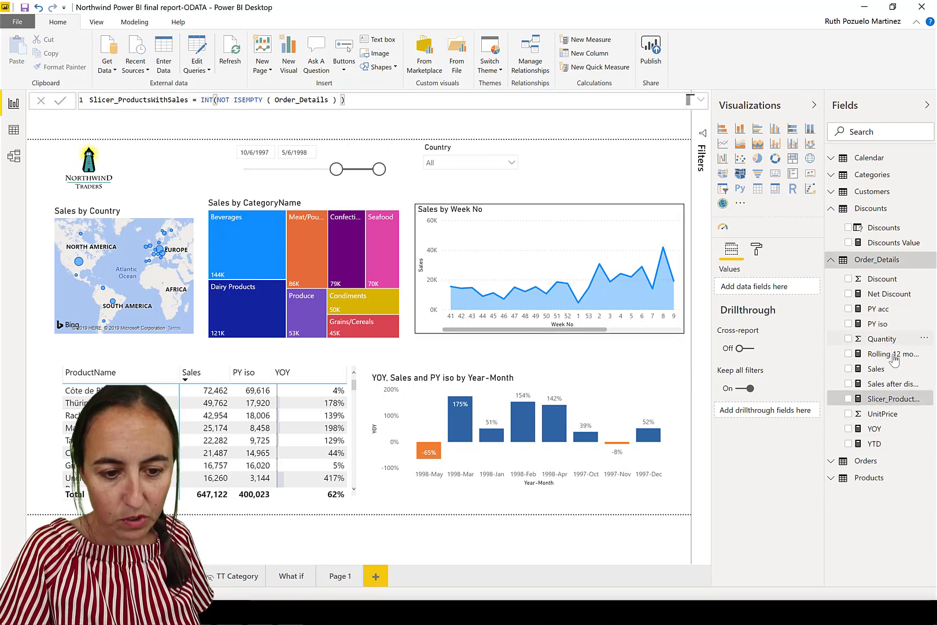
click(859, 370)
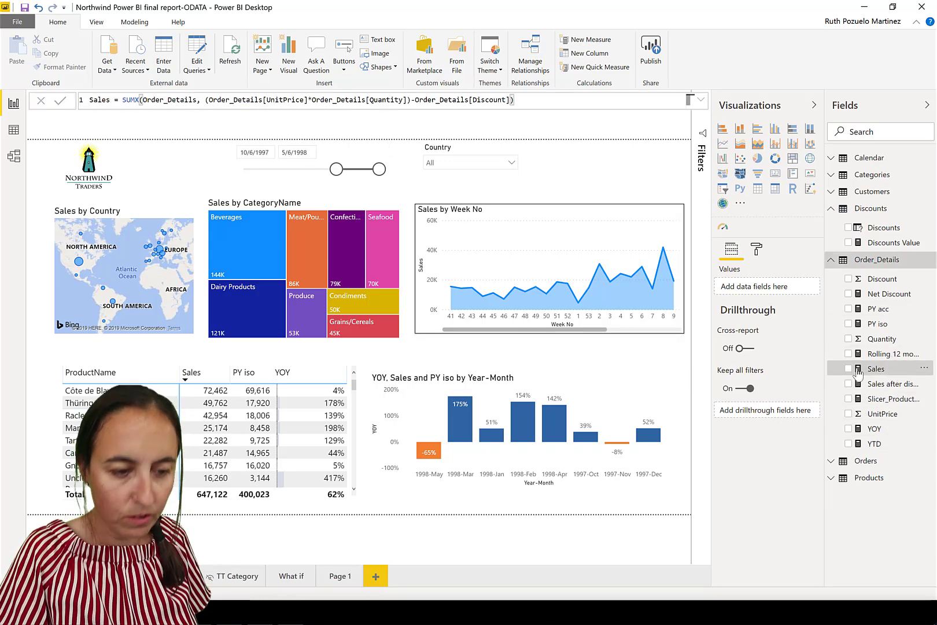
click(132, 23)
click(250, 53)
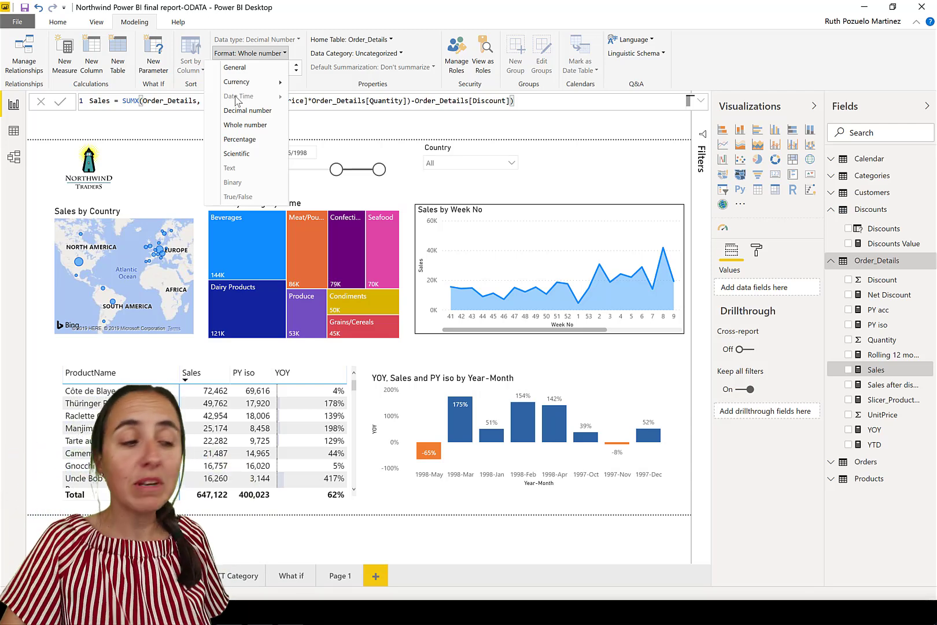
- In Model view, select the Quantity field and keep its data type as Whole number
click(14, 157)
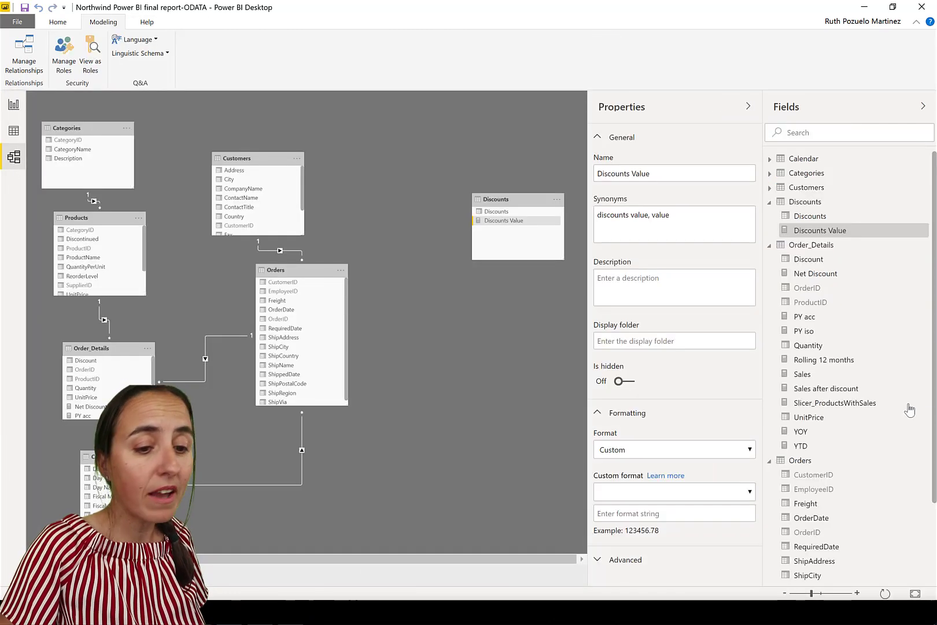
click(808, 359)
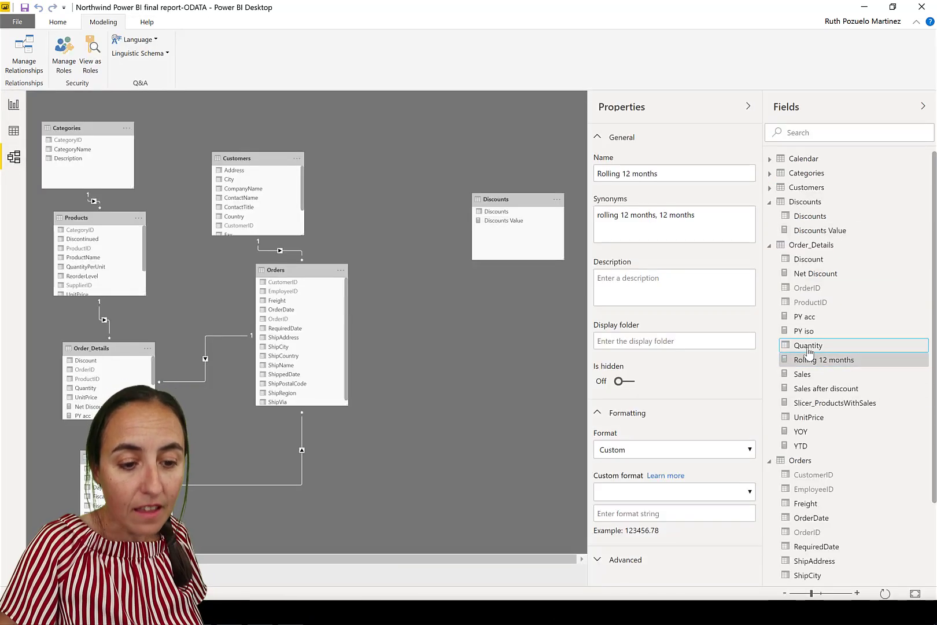
click(808, 345)
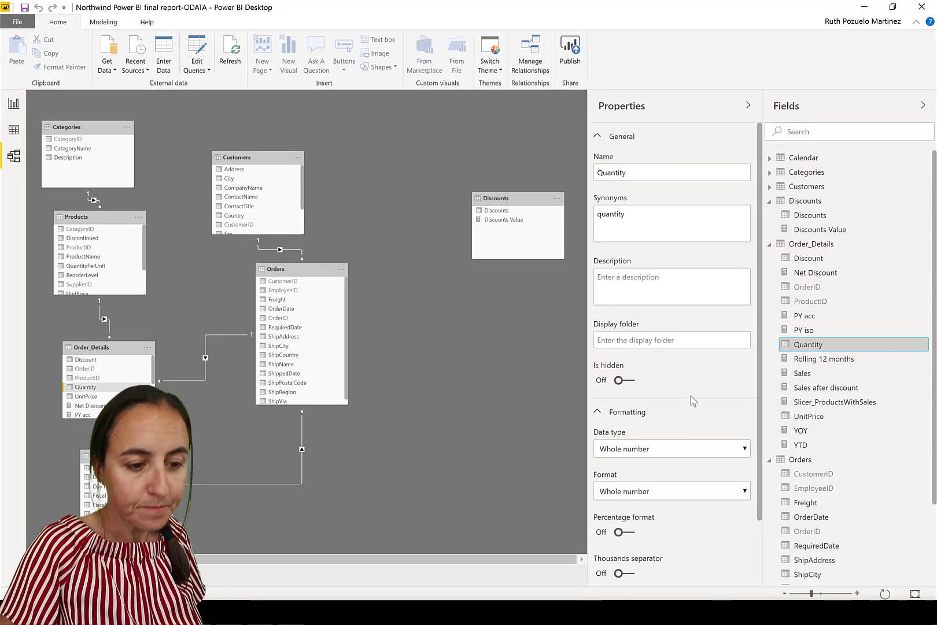
scroll(662, 416, down, 3)
click(642, 374)
click(643, 374)
- Set Quantity's format to Custom using the Standard (123,456) pattern
click(646, 415)
click(636, 392)
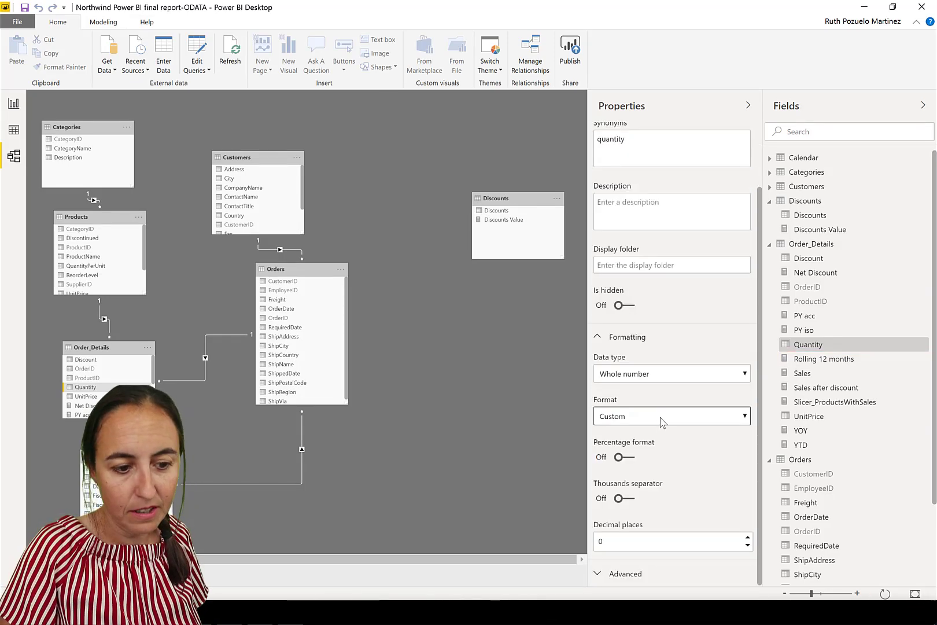
click(684, 505)
click(656, 508)
click(659, 506)
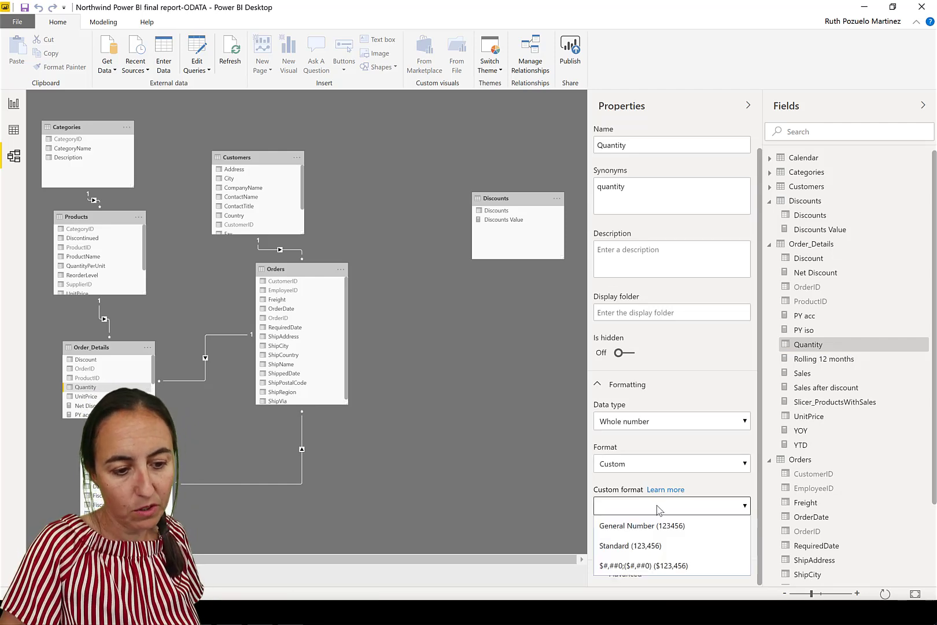
click(670, 545)
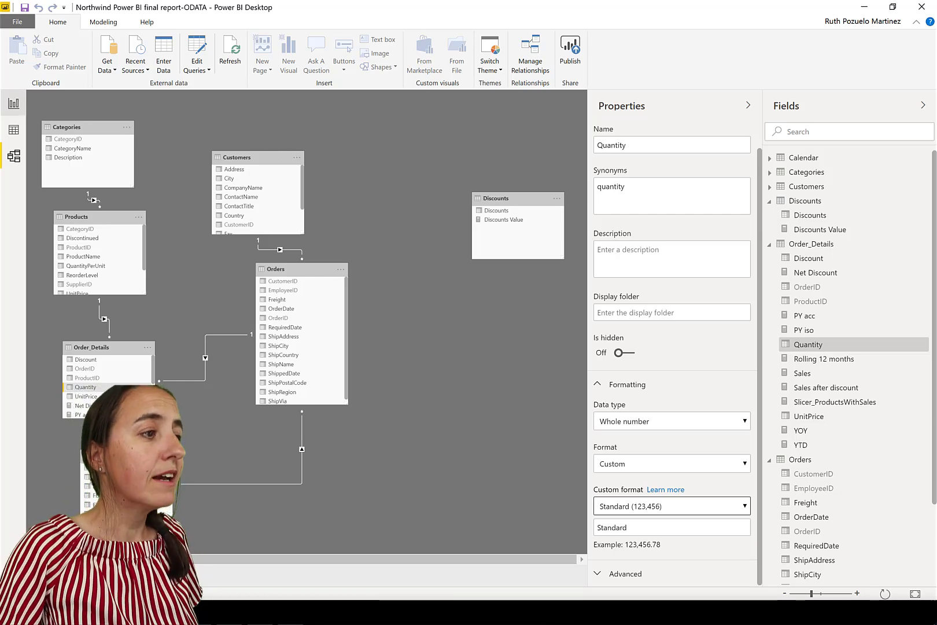
- Return to Report view and review the Preview features in Options, cancelling without changes
click(13, 104)
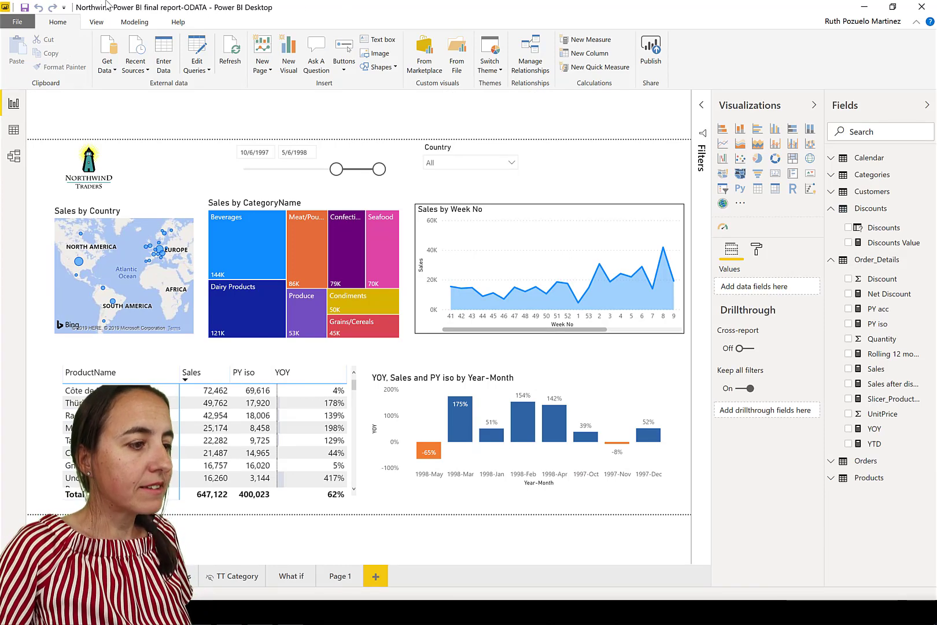
click(17, 22)
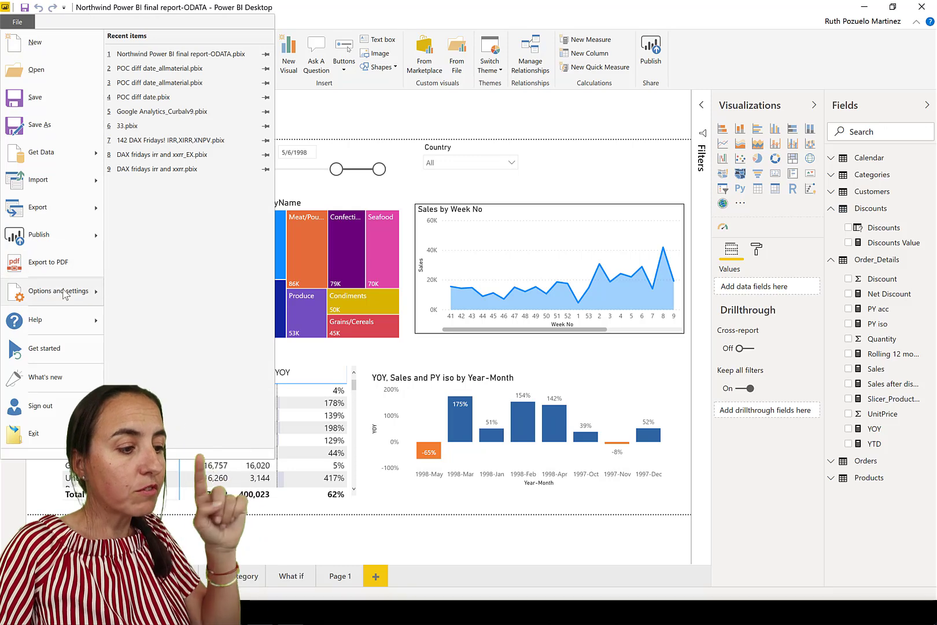
key(Escape)
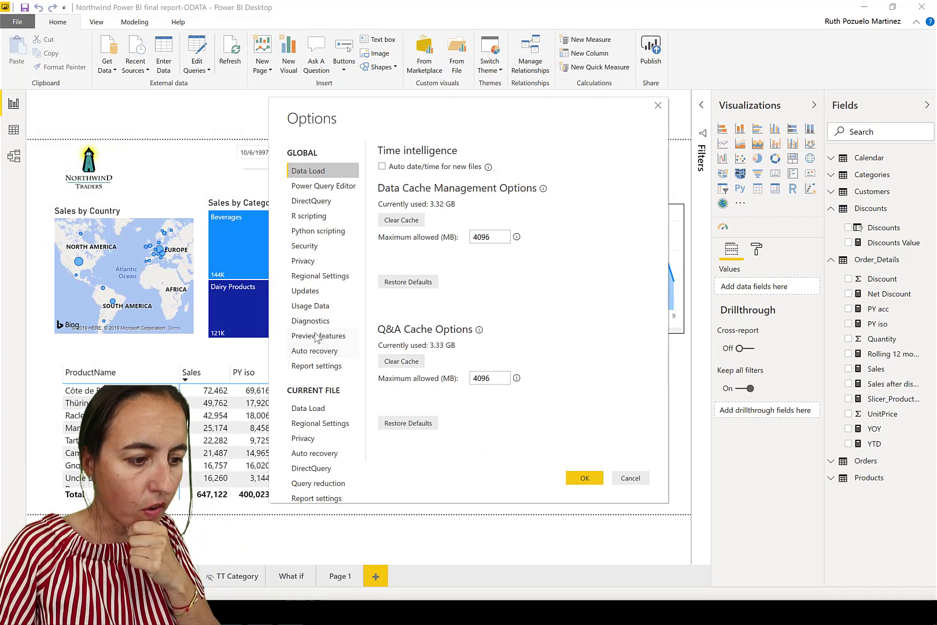
click(318, 336)
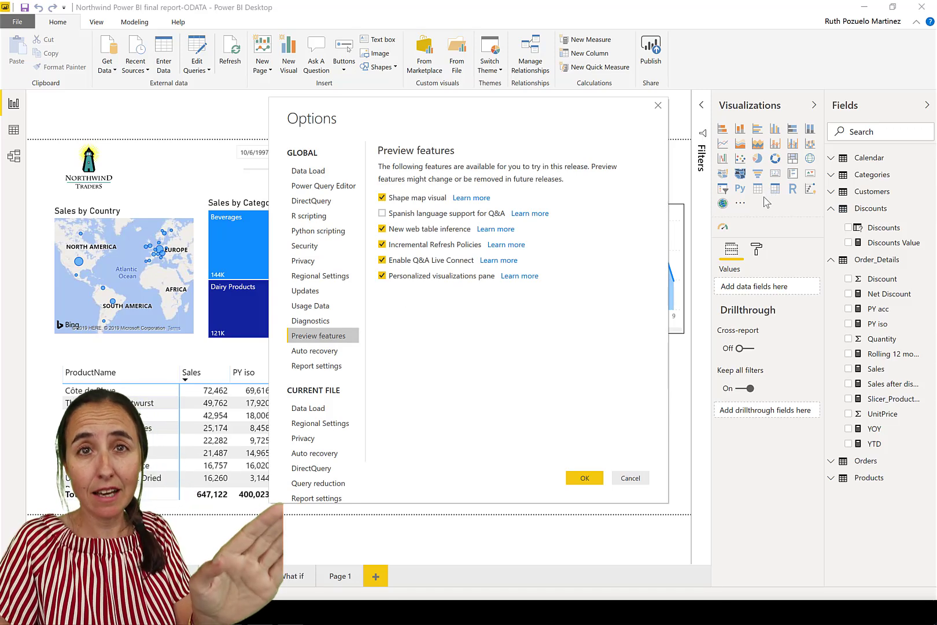
click(629, 479)
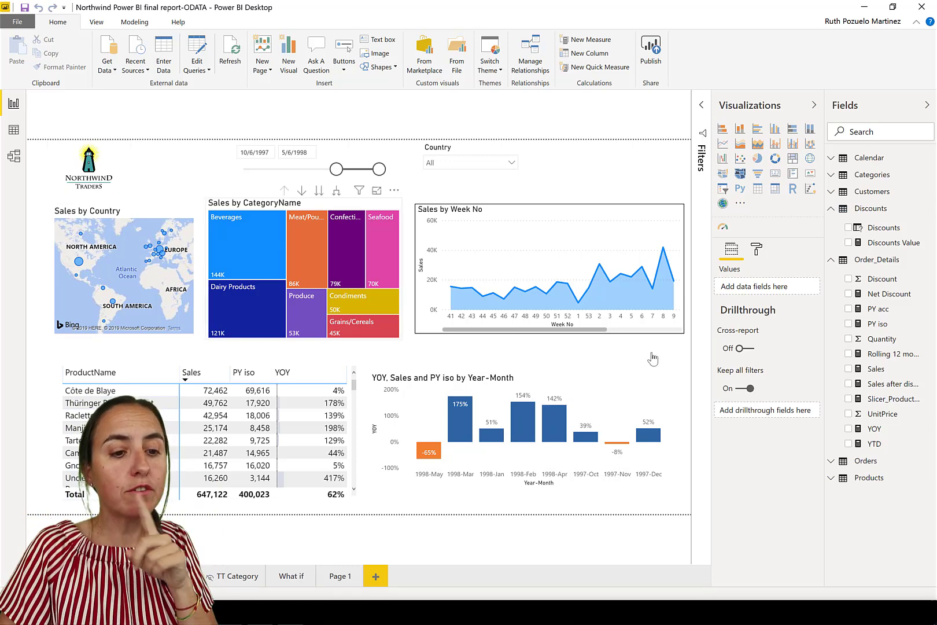
- Select the Sales by Week No chart and place the cursor in its General > Alt Text box
click(605, 330)
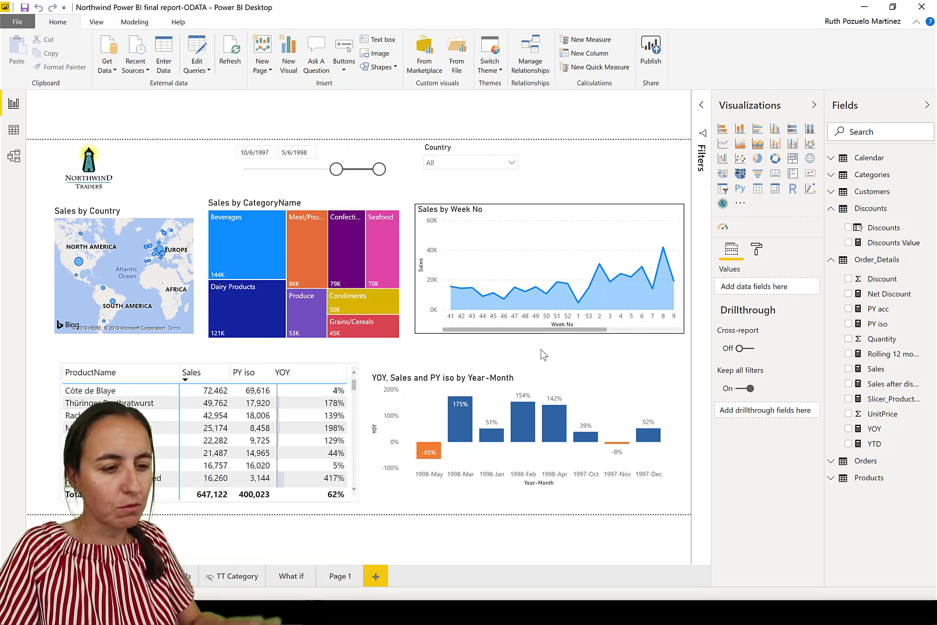
click(619, 232)
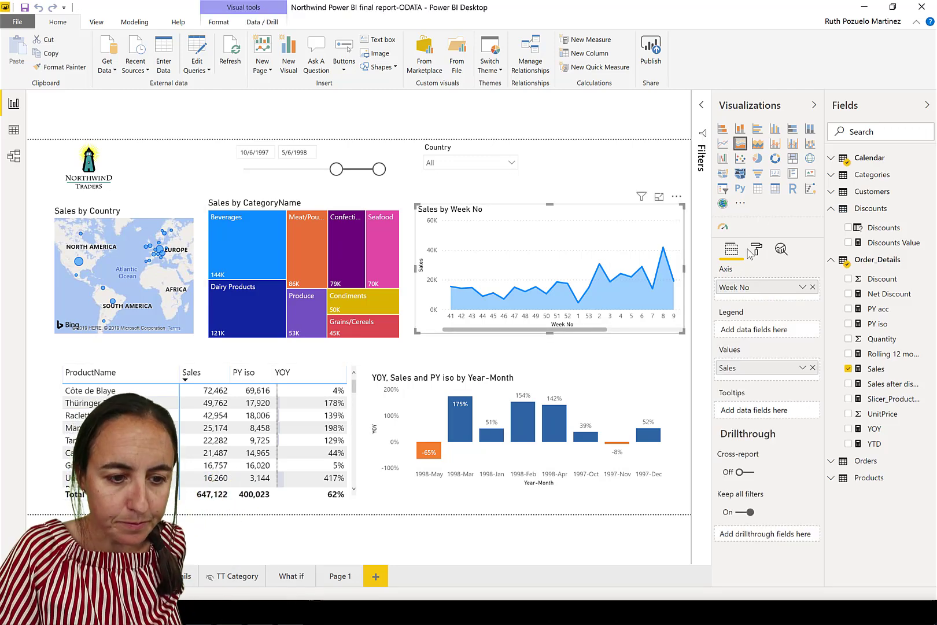
click(755, 249)
click(740, 297)
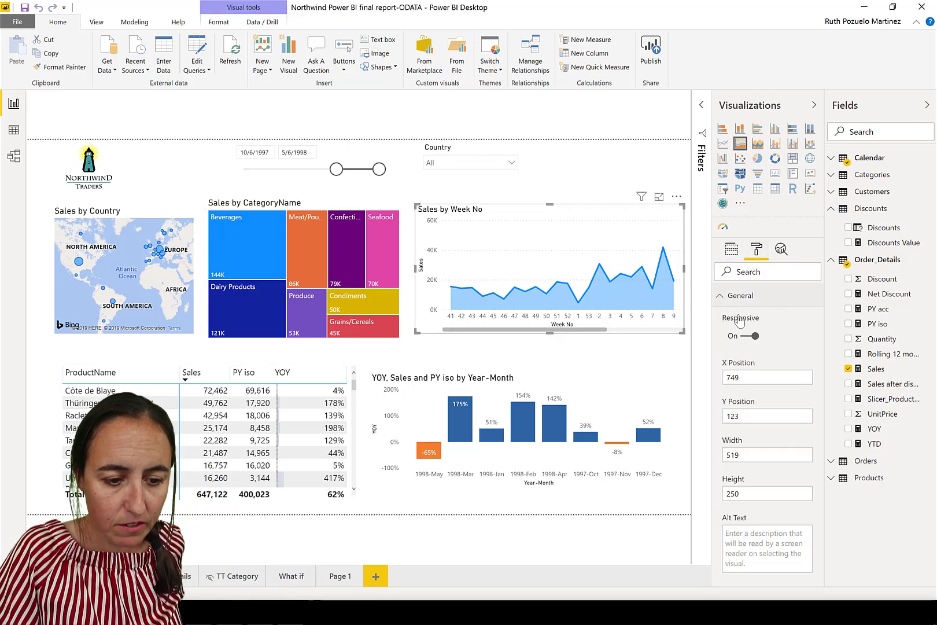
scroll(776, 509, down, 3)
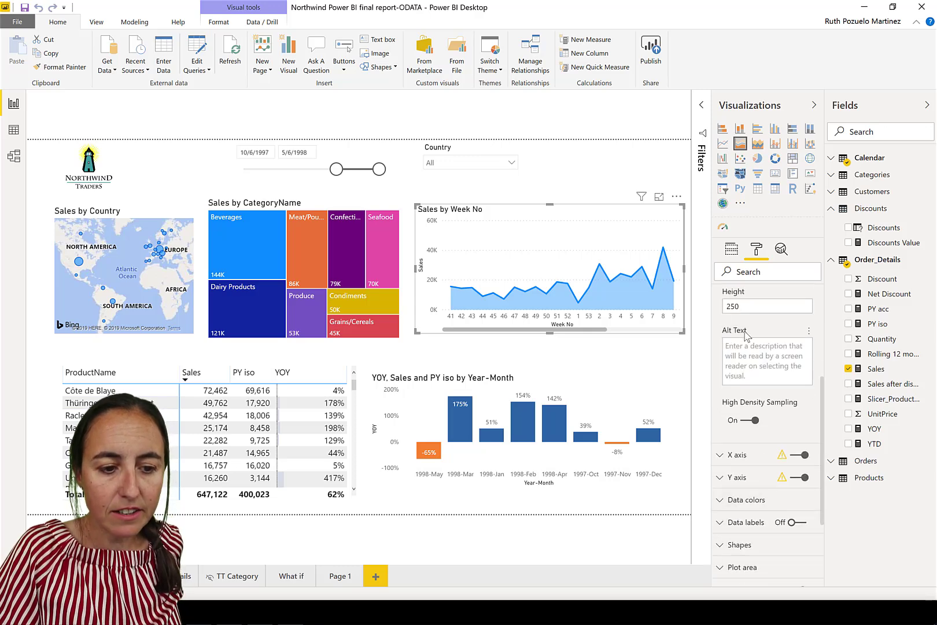
click(758, 353)
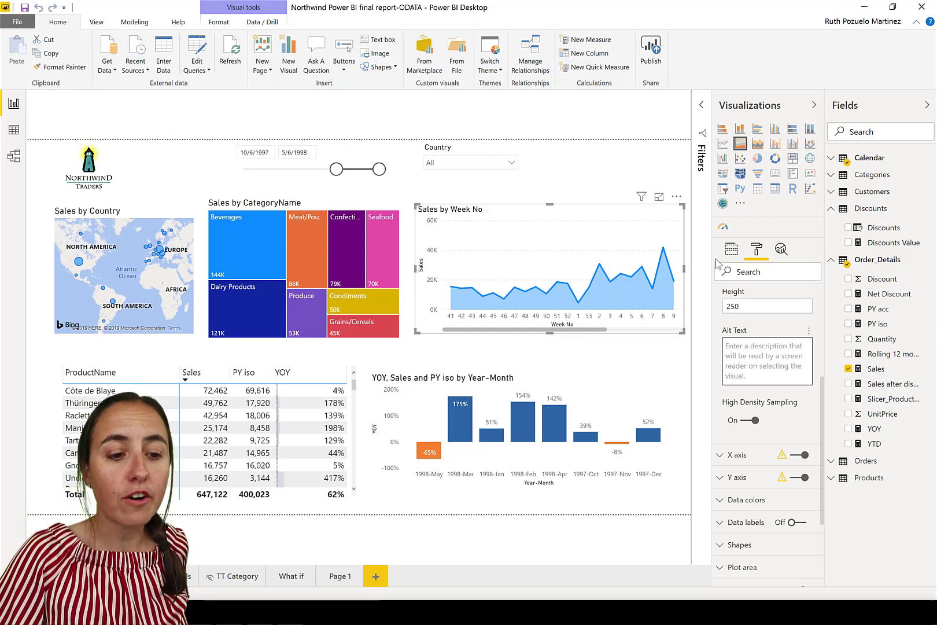
scroll(781, 533, down, 3)
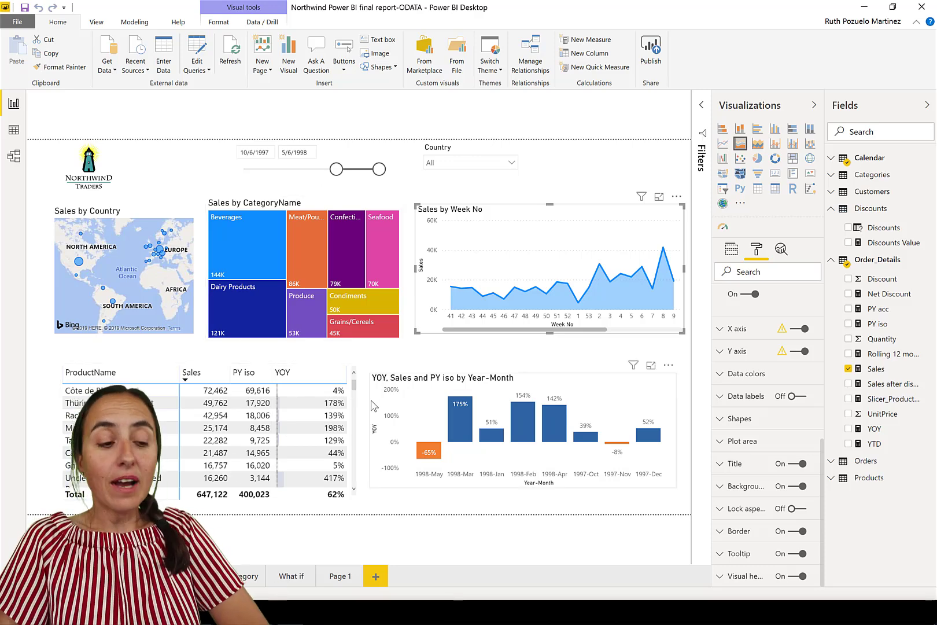
- Select the ProductName sales table so the Format pane shows its table options
mouse_move(228, 245)
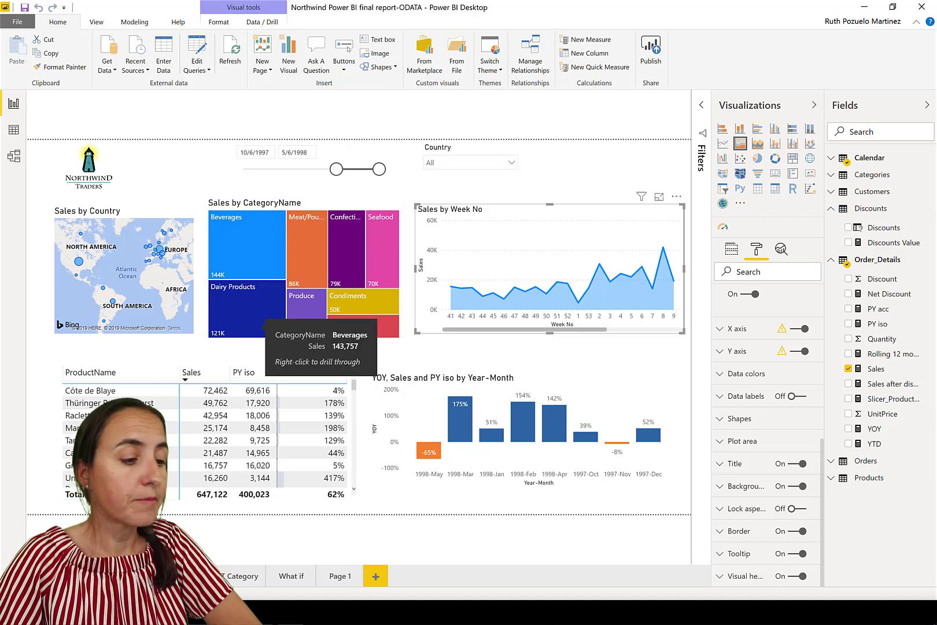
click(350, 391)
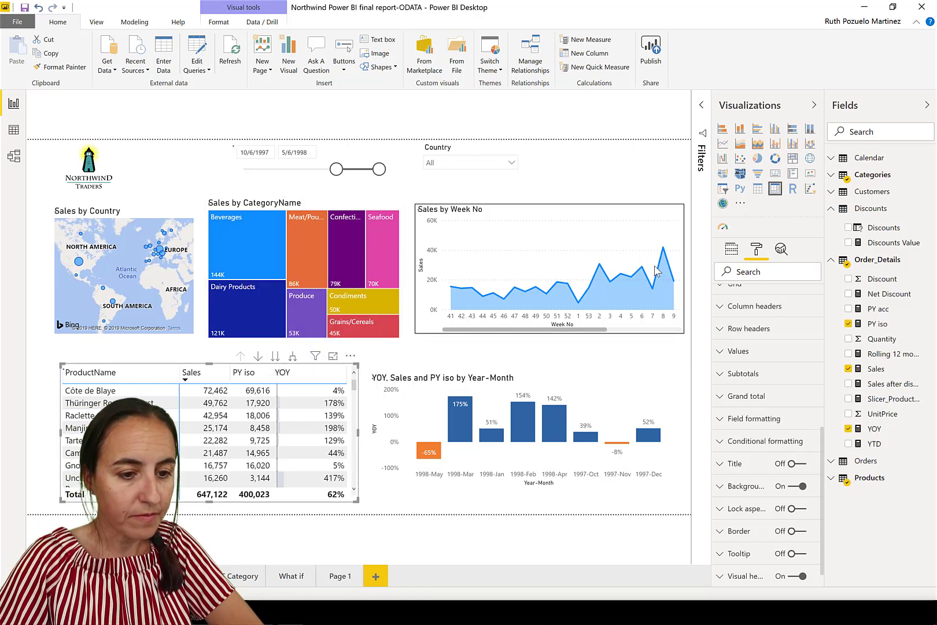
- Turn on +/- expand icons in the product table's Row headers format settings
click(762, 331)
scroll(752, 501, down, 5)
click(751, 405)
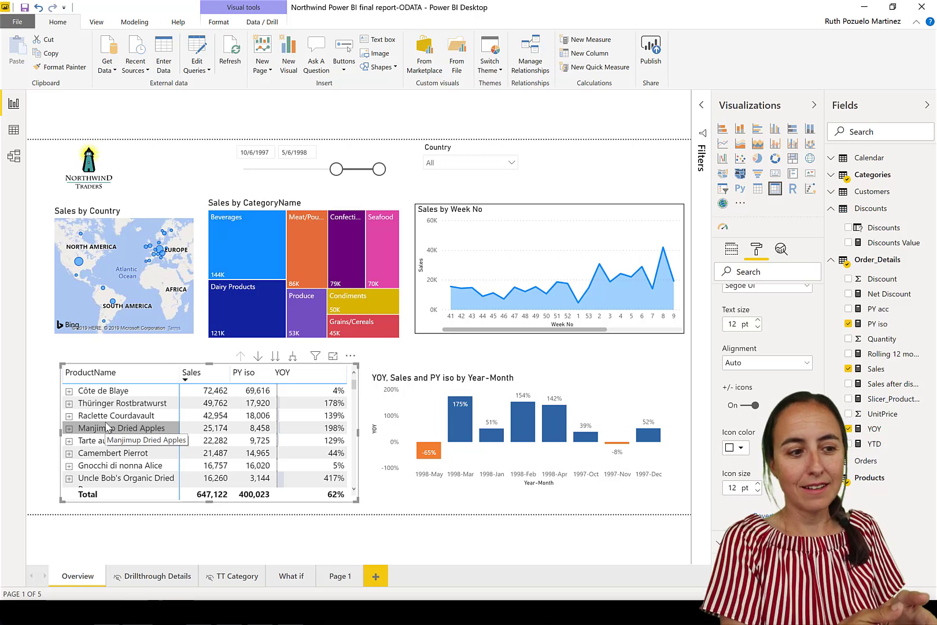
mouse_move(232, 267)
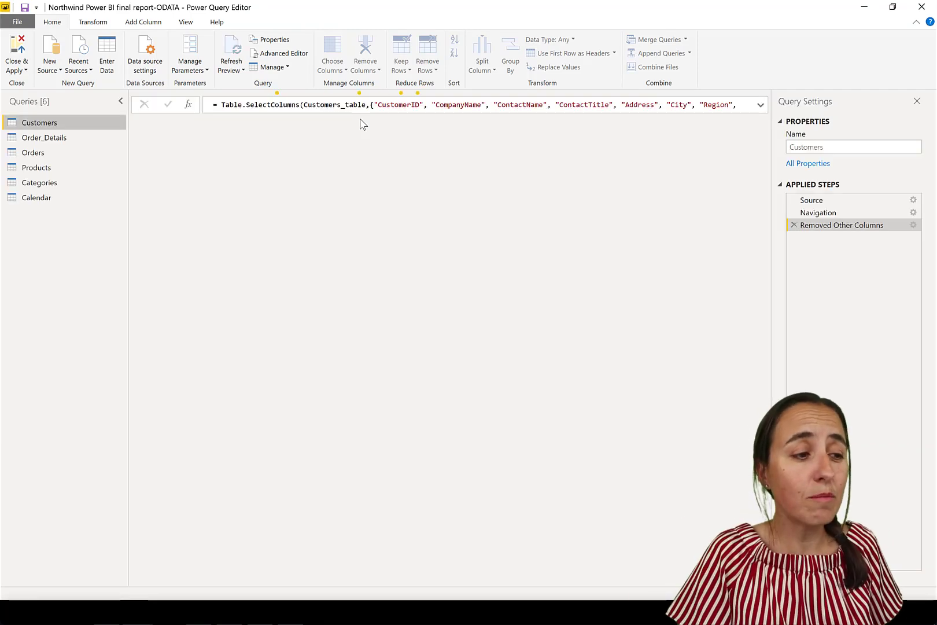
- Show the View ribbon's Data Preview options for the Customers query in Power Query Editor
click(187, 23)
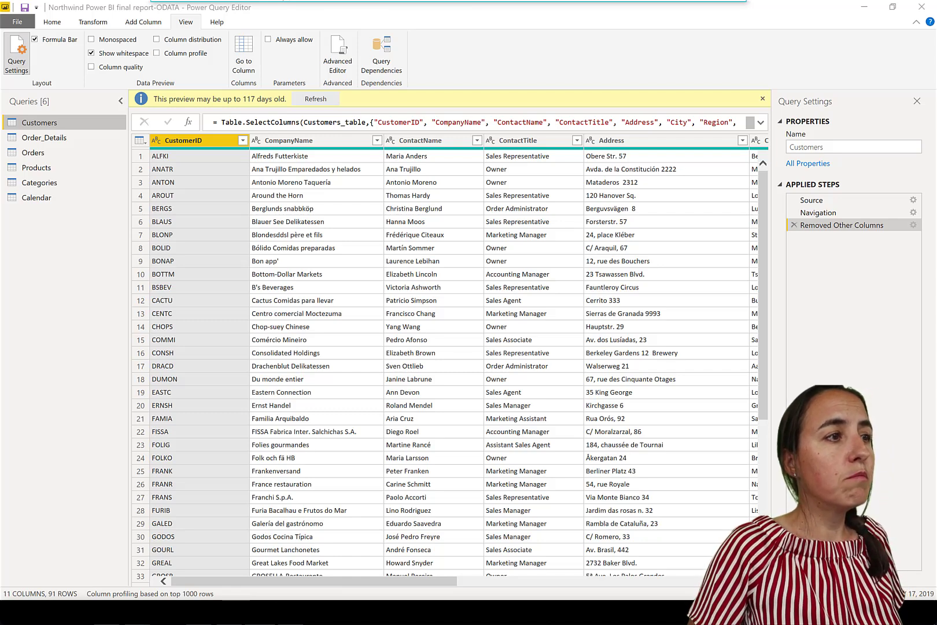
- Bring up the Power BI September 2019 blog in a maximized Chrome window and scroll down the post
key(alt+Tab)
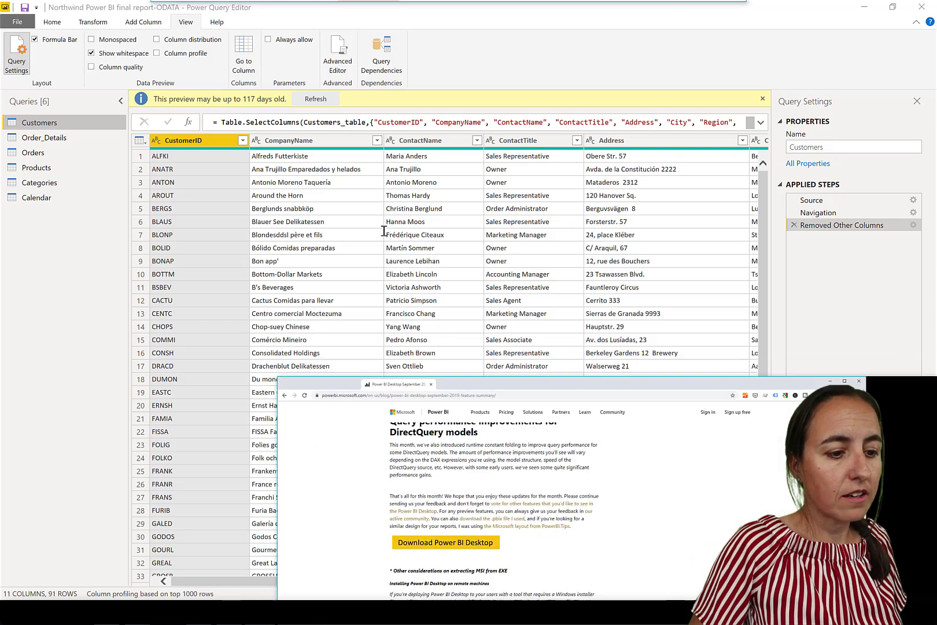
double_click(680, 184)
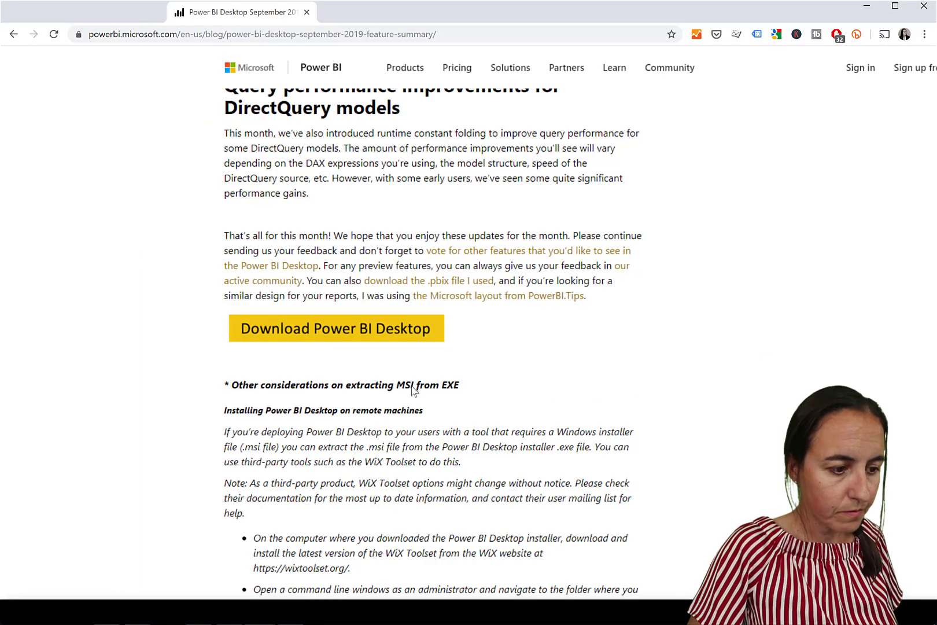
scroll(139, 408, down, 2)
scroll(121, 412, down, 1)
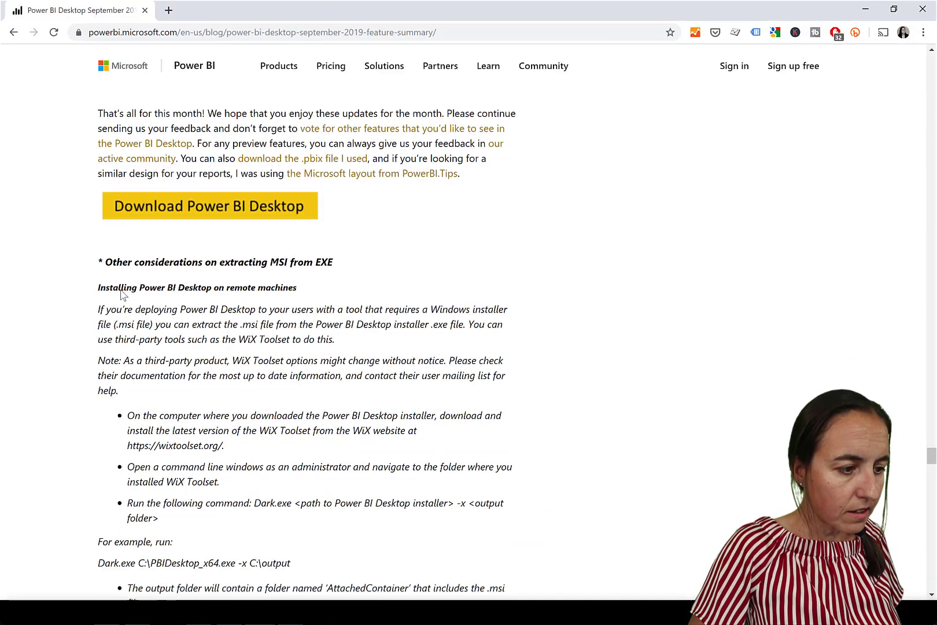
drag(111, 309, 275, 288)
click(307, 335)
- Highlight 'WiX Toolset' and its MSI extraction steps with the example command
scroll(319, 334, down, 2)
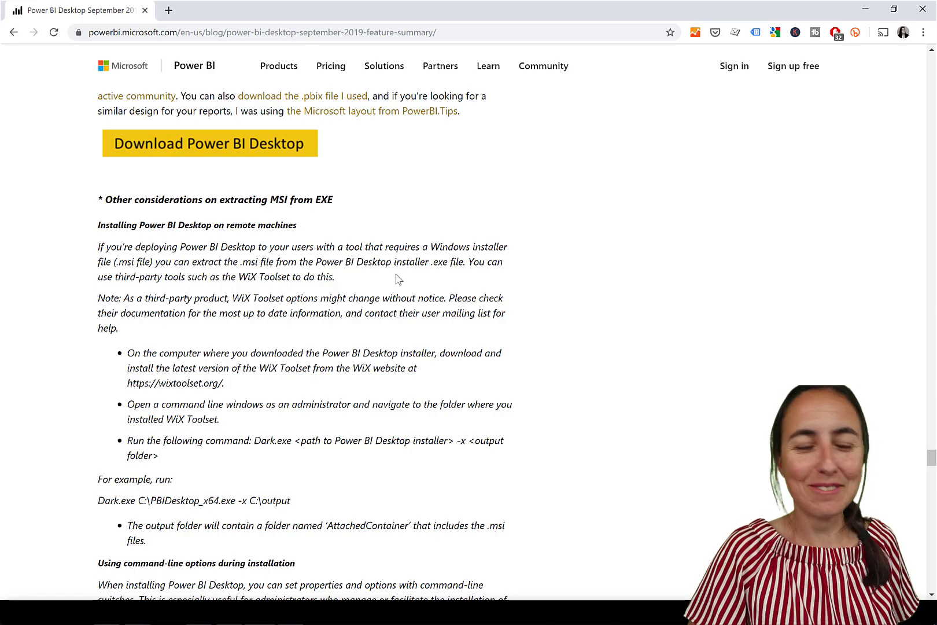
drag(237, 277, 291, 277)
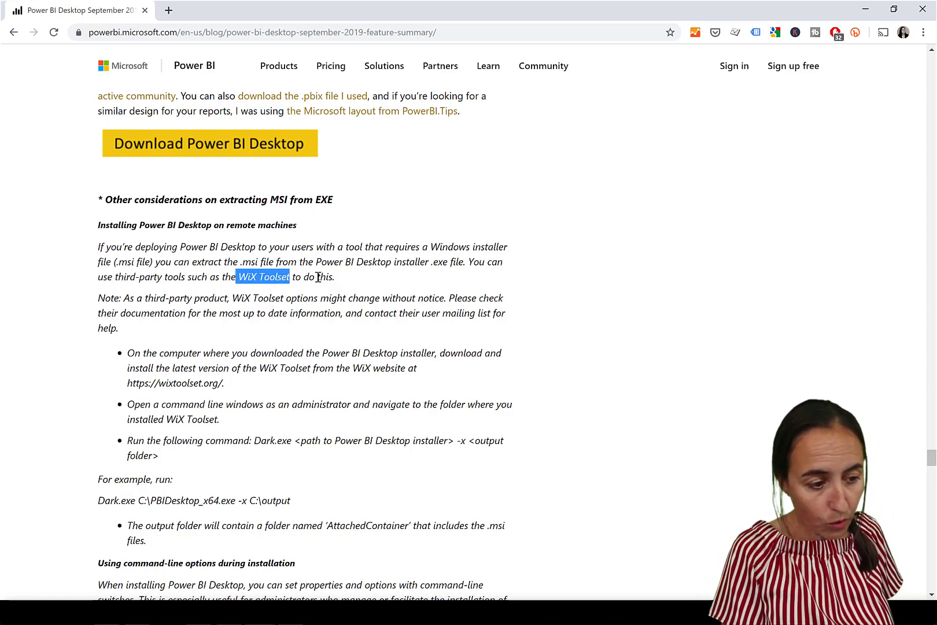
scroll(299, 347, down, 2)
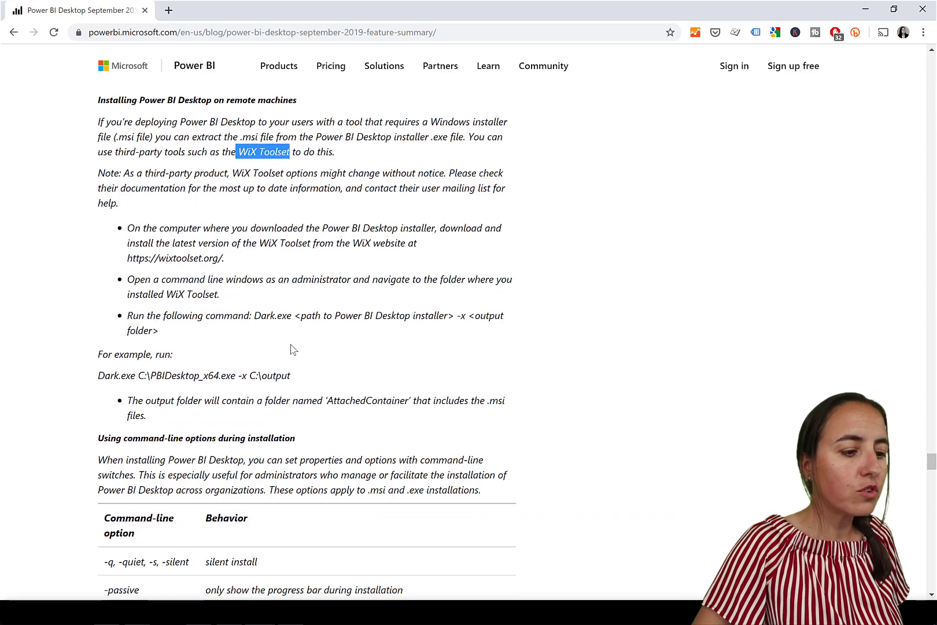
drag(123, 228, 469, 400)
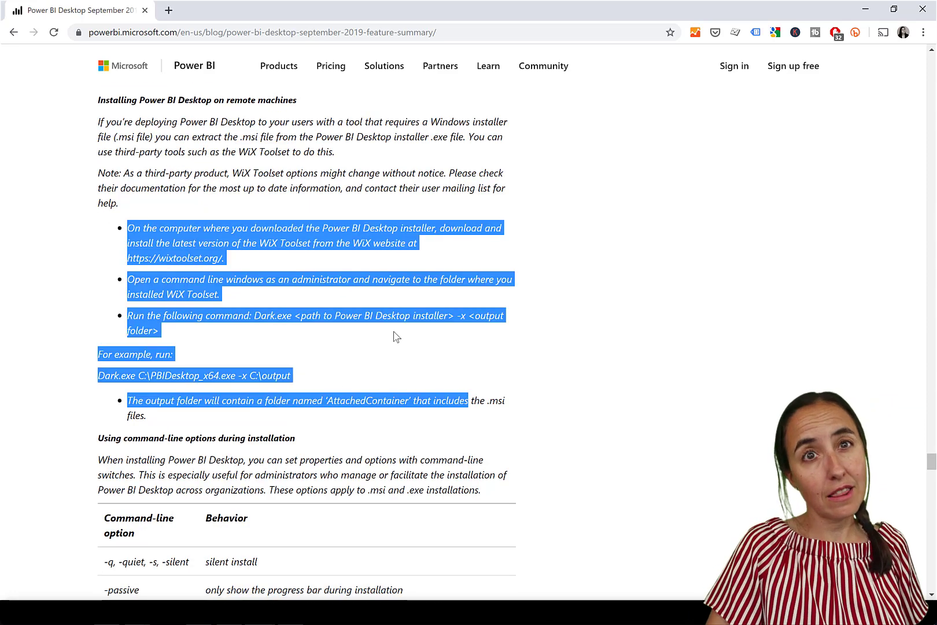